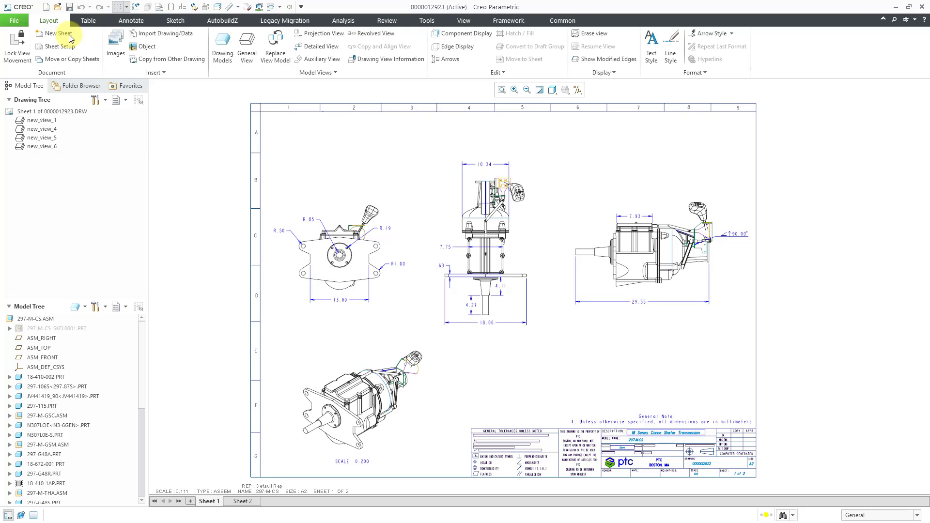
Step: Filter the File Open dialog to DXF (*.dxf) files to pick CRANKSHAFT_DWG.dxf
{"action": "left_click", "coordinate": [57, 7]}
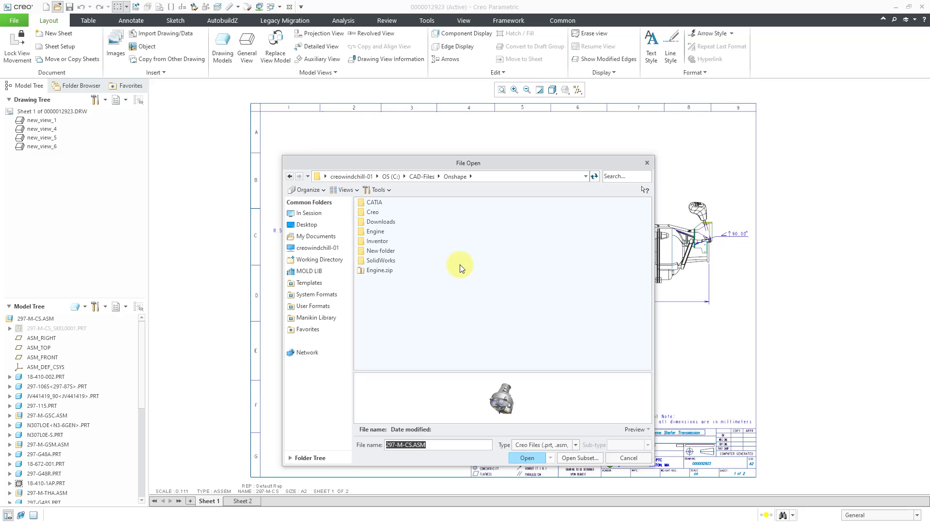
{"action": "left_click", "coordinate": [547, 444]}
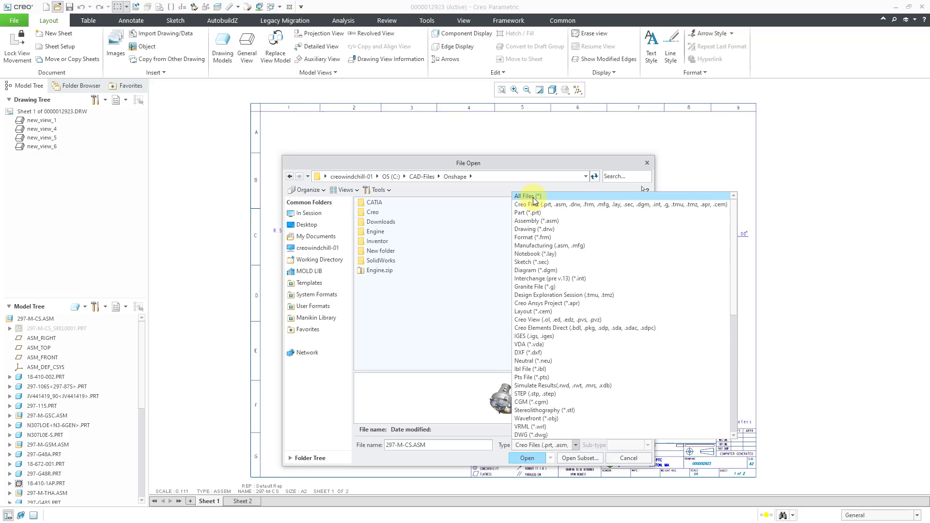
{"action": "left_click", "coordinate": [542, 352]}
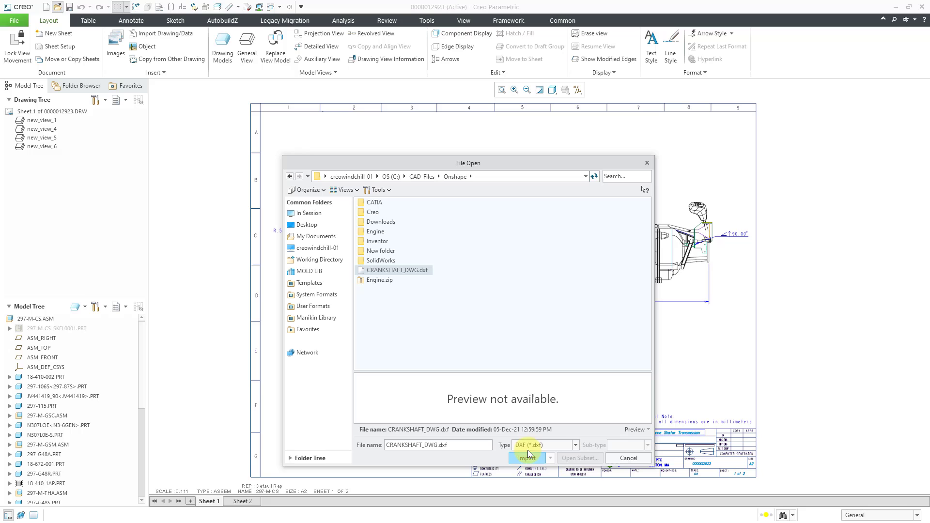
Step: Import CRANKSHAFT_DWG.dxf as a new Drawing-type model named crankshaft
{"action": "left_click", "coordinate": [527, 463]}
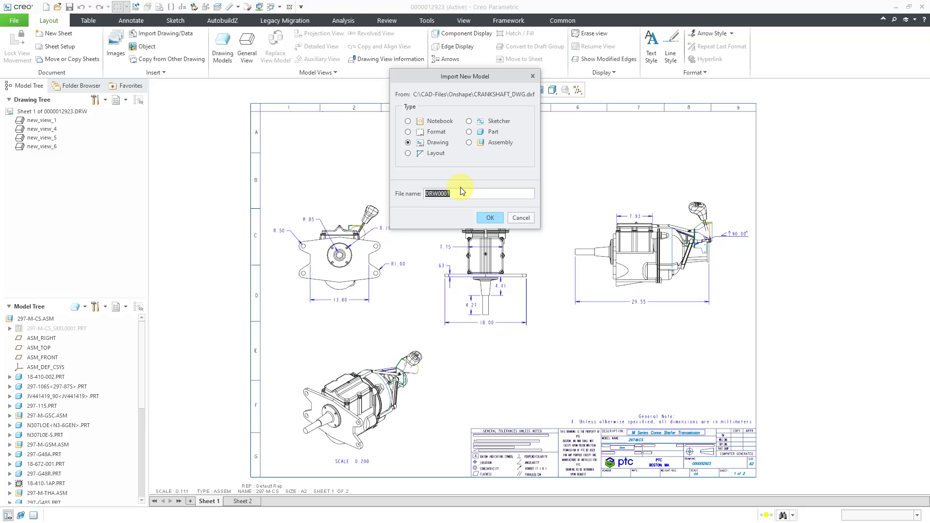
{"action": "type", "text": "crankshaft"}
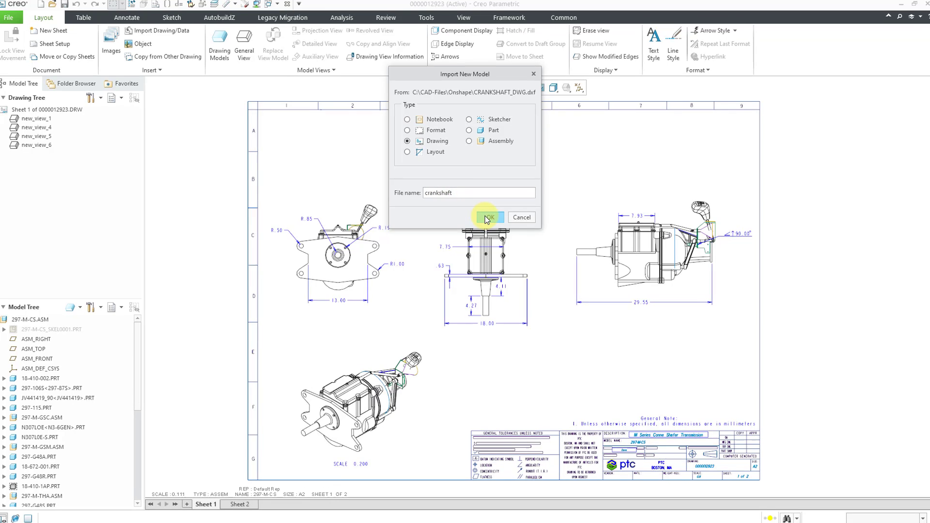
{"action": "left_click", "coordinate": [488, 217]}
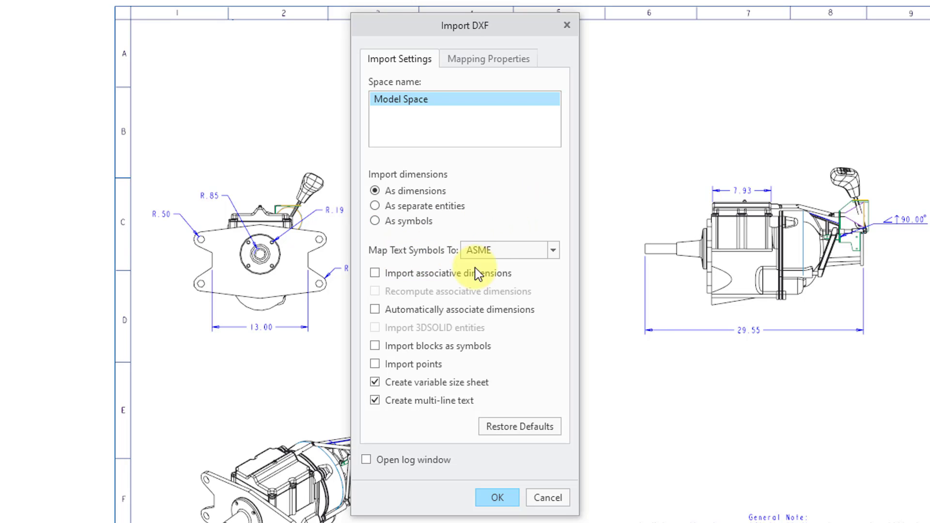
{"action": "left_click", "coordinate": [558, 257]}
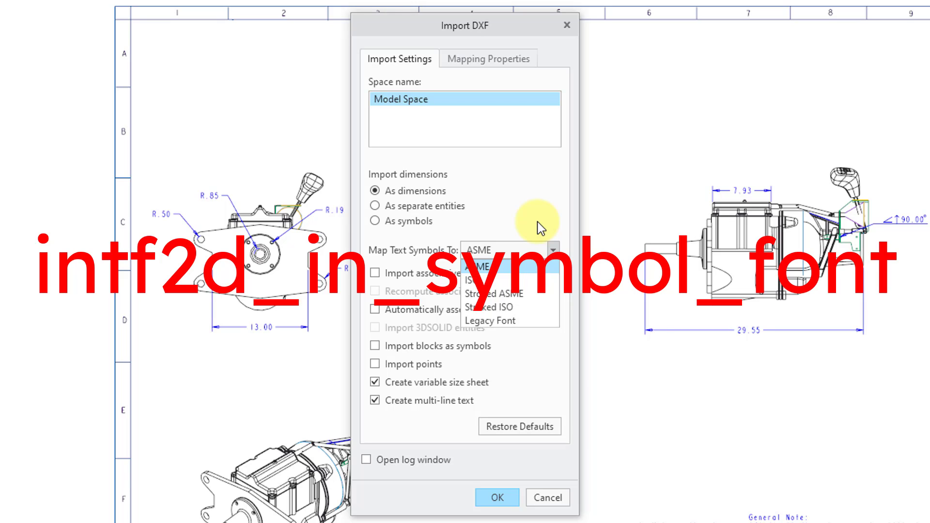
{"action": "left_click", "coordinate": [513, 224]}
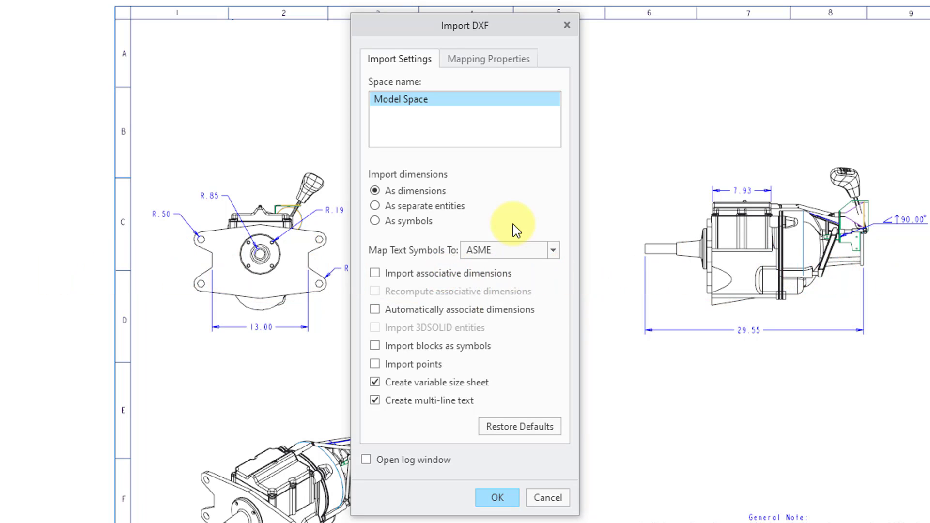
Step: Enable Import associative dimensions in the DXF Import Settings
{"action": "left_click", "coordinate": [379, 273]}
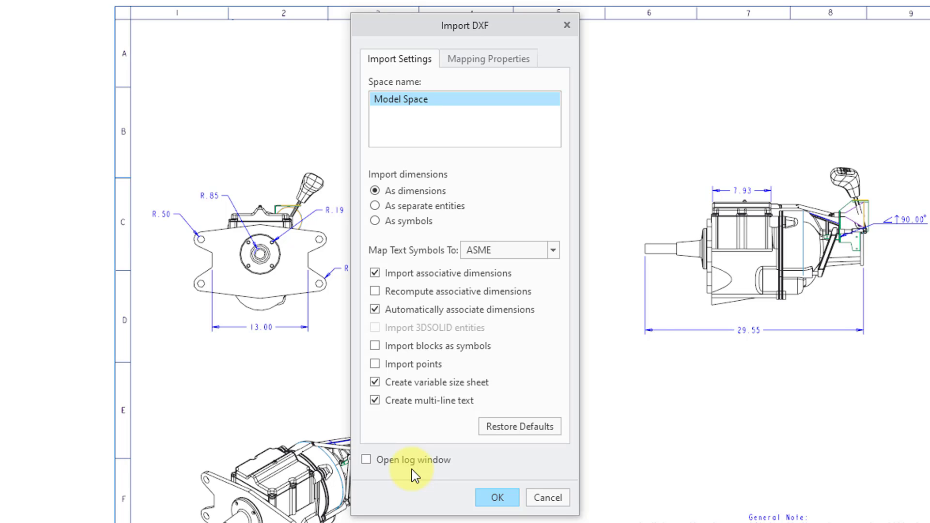
Step: Review the Colors, Layers, Line Fonts and Text Fonts mappings under Mapping Properties
{"action": "left_click", "coordinate": [499, 60]}
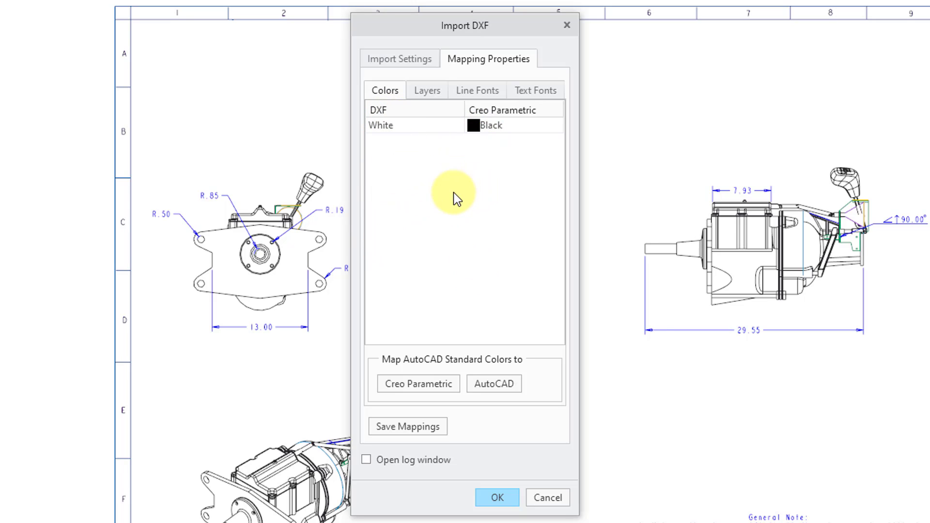
{"action": "left_click", "coordinate": [428, 90]}
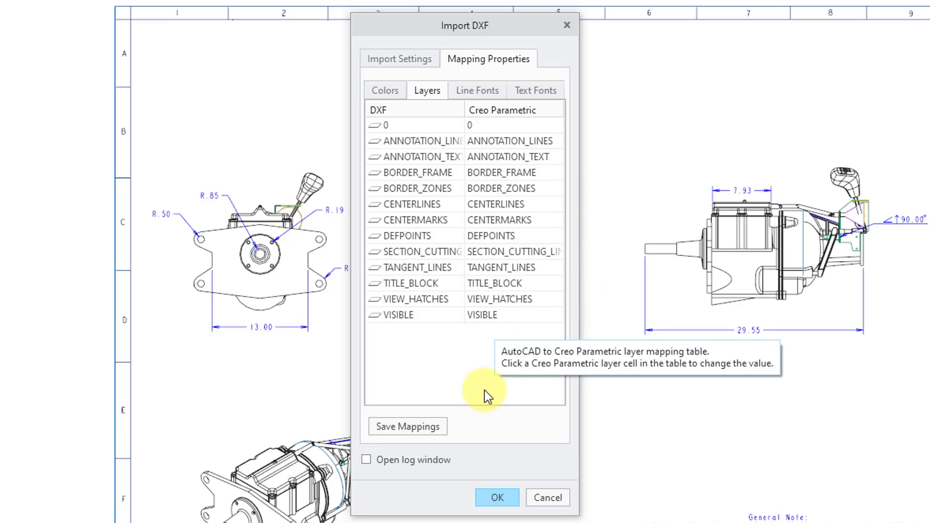
{"action": "left_click", "coordinate": [480, 91]}
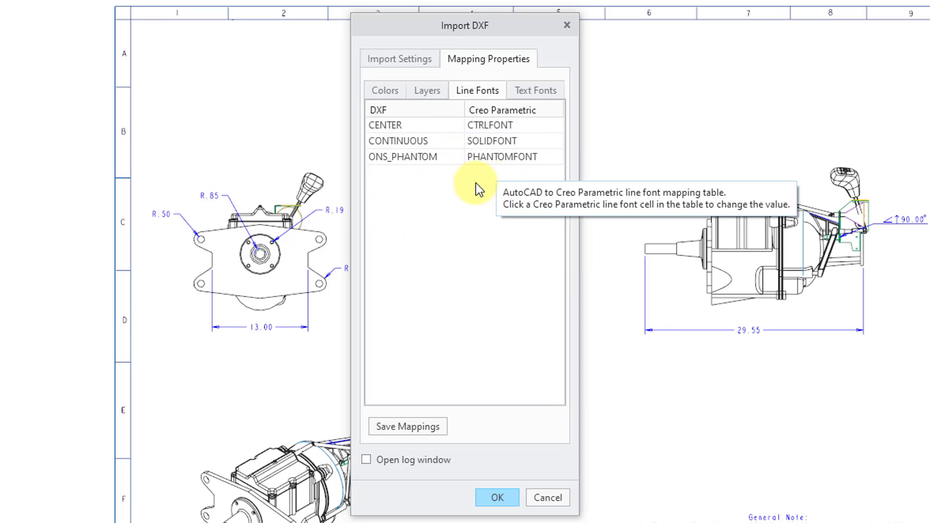
{"action": "left_click", "coordinate": [550, 92]}
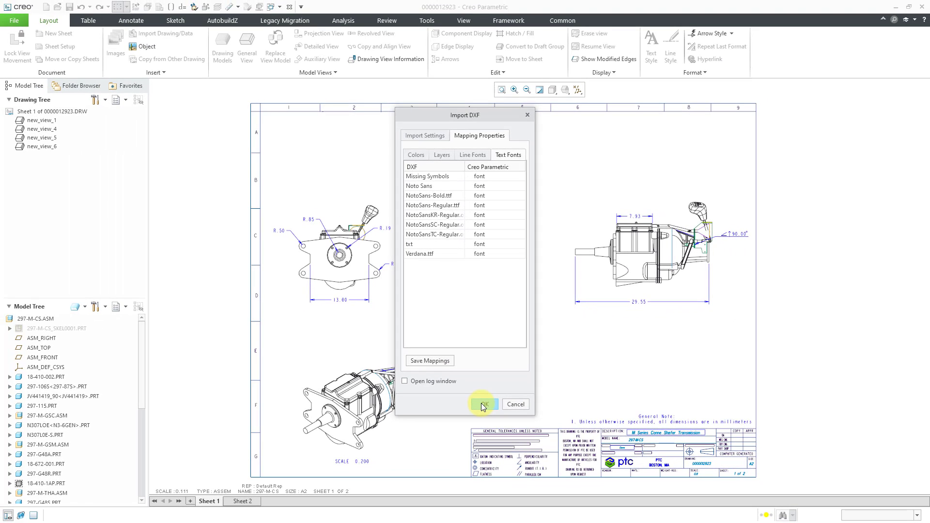
Step: Accept the DXF import settings and zoom into the new CRANKSHAFT drawing
{"action": "left_click", "coordinate": [483, 405]}
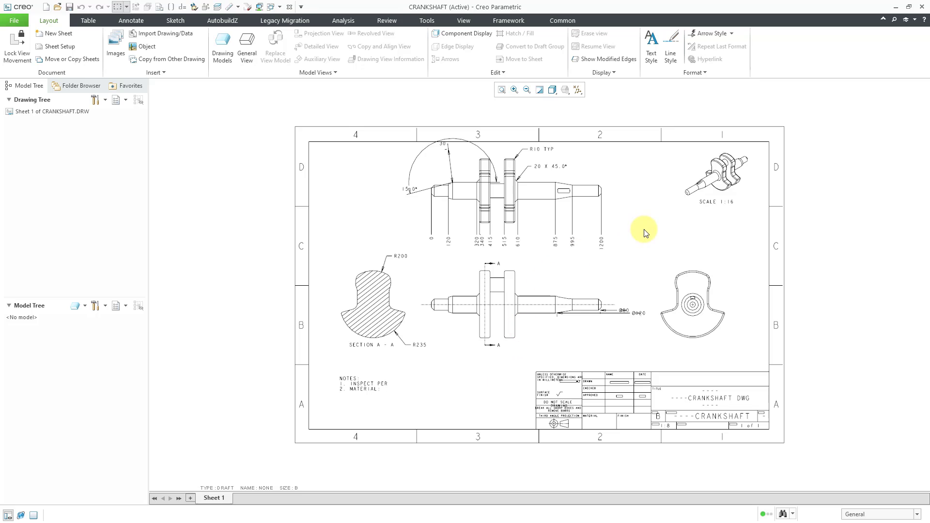
{"action": "mouse_move", "coordinate": [639, 250]}
{"action": "middle_mouse_down", "text": "ctrl"}
{"action": "mouse_move", "coordinate": [640, 297]}
{"action": "mouse_move", "coordinate": [629, 297]}
{"action": "middle_mouse_up", "text": "ctrl"}
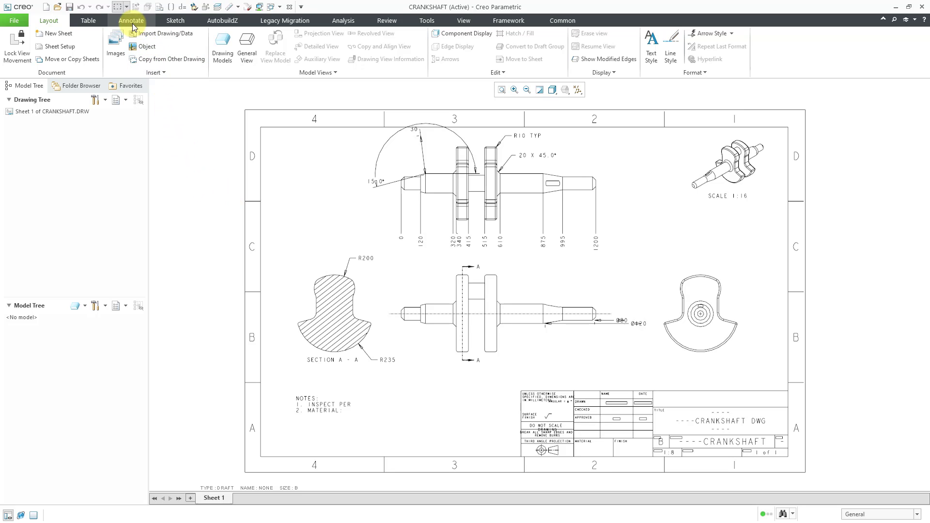
Step: Show Draft Entities and Hatches in the Drawing Tree and inspect the R200 dimension
{"action": "left_click", "coordinate": [180, 21]}
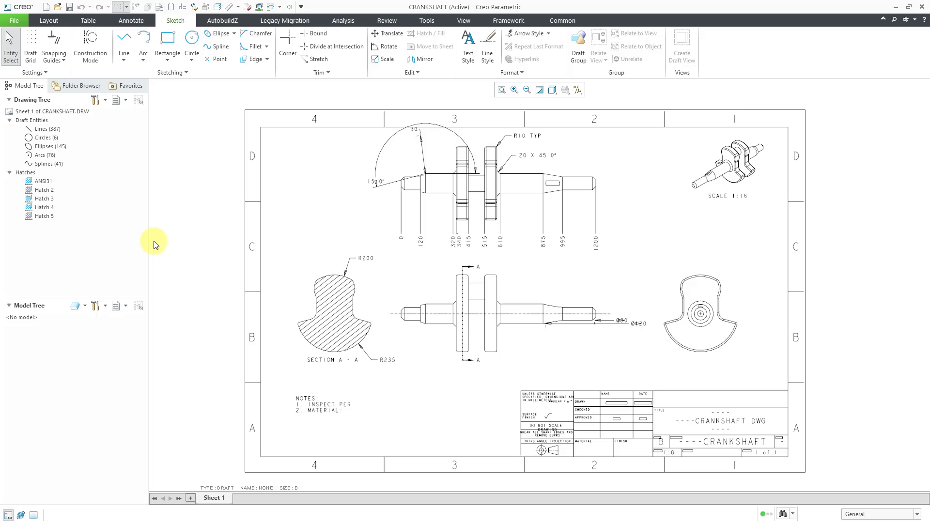
{"action": "left_click", "coordinate": [364, 258]}
{"action": "left_click", "coordinate": [393, 279]}
Step: Select the 15.0° angle dimension to inspect it, then deselect it
{"action": "left_click", "coordinate": [375, 183]}
{"action": "left_click", "coordinate": [368, 172]}
{"action": "left_click", "coordinate": [380, 191]}
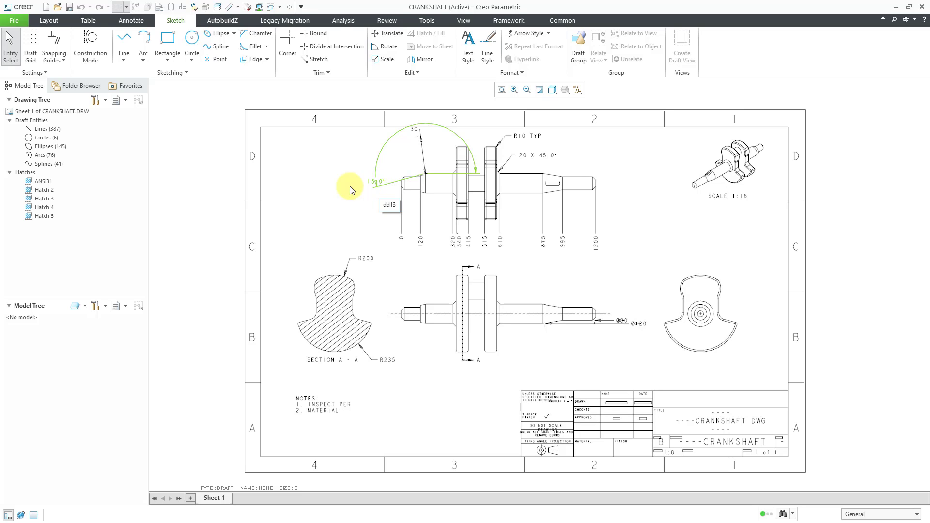
{"action": "left_click", "coordinate": [326, 175]}
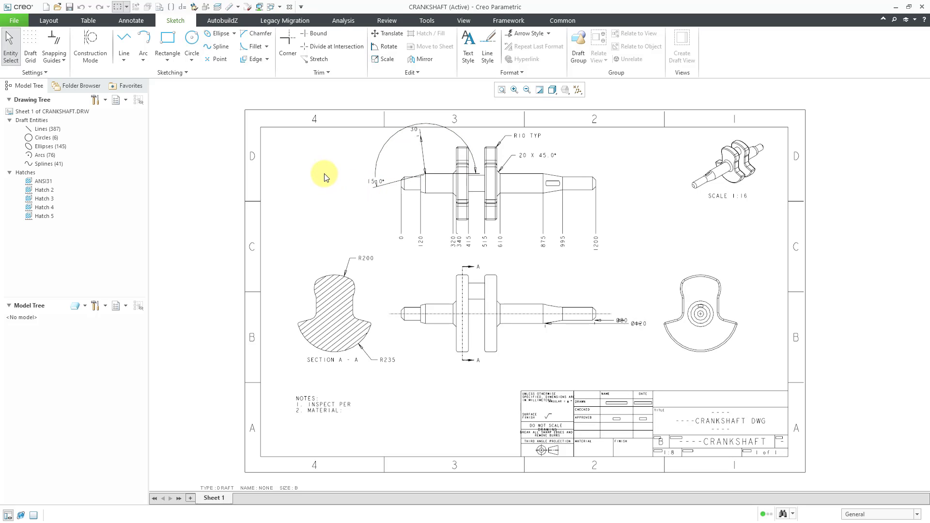
Step: List annotations in the Drawing Tree and select draft dimensions dd0 through dd11
{"action": "left_click", "coordinate": [125, 22]}
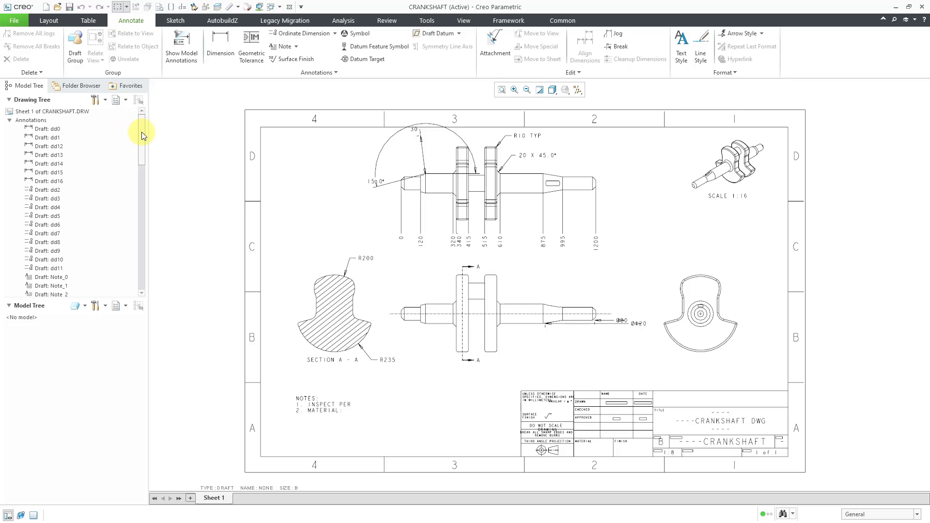
{"action": "mouse_move", "coordinate": [141, 133]}
{"action": "left_mouse_down"}
{"action": "mouse_move", "coordinate": [139, 272]}
{"action": "mouse_move", "coordinate": [149, 130]}
{"action": "left_mouse_up"}
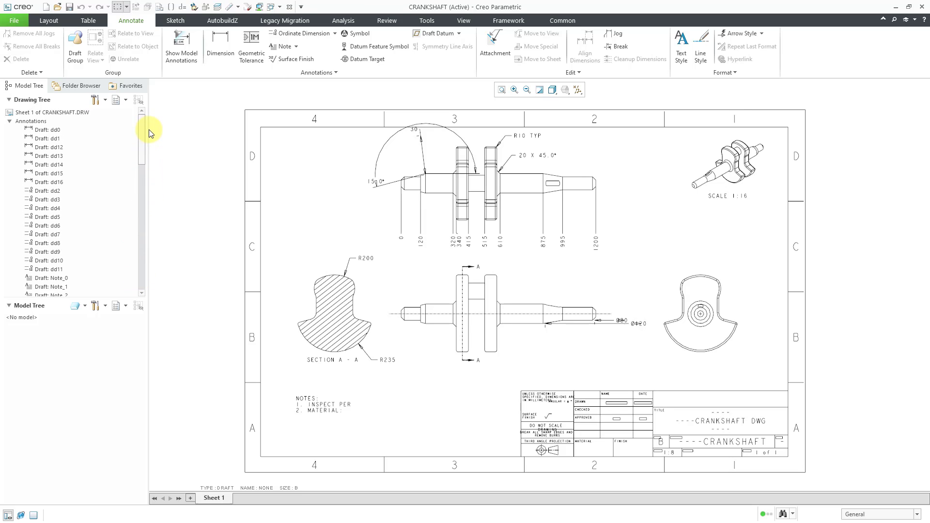
{"action": "left_click", "coordinate": [52, 130]}
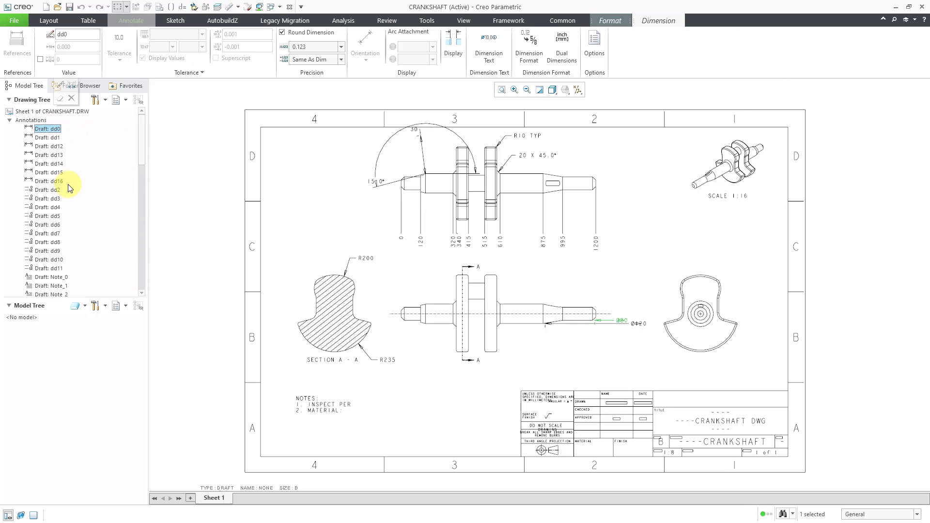
{"action": "left_click", "coordinate": [52, 268], "text": "shift"}
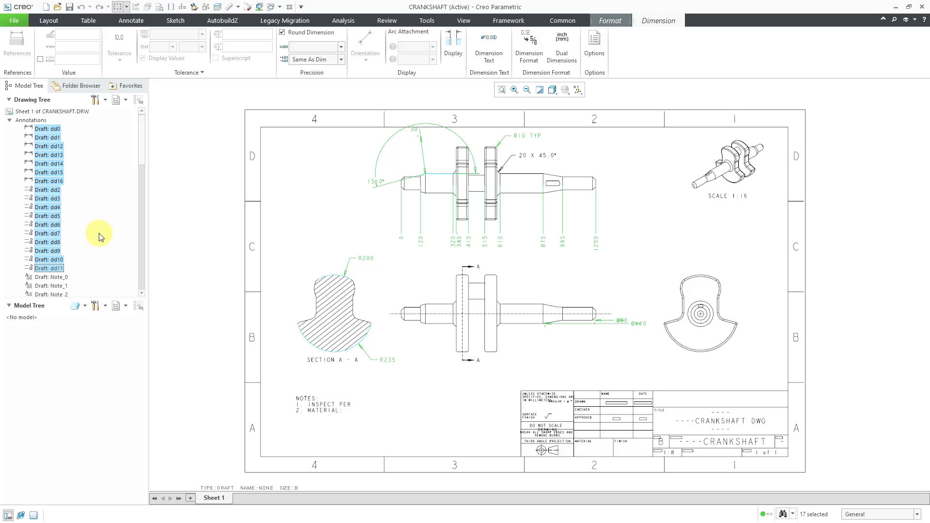
Step: Select draft notes Note_0, then Note_1 through Note_19, and clear the selection
{"action": "left_click", "coordinate": [62, 278]}
{"action": "left_click", "coordinate": [62, 286]}
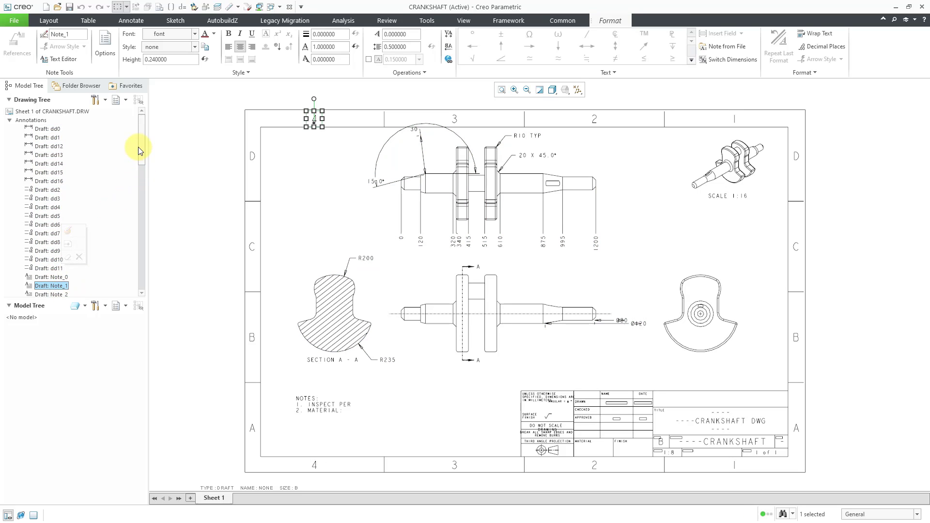
{"action": "mouse_move", "coordinate": [141, 148]}
{"action": "left_mouse_down"}
{"action": "mouse_move", "coordinate": [140, 177]}
{"action": "mouse_move", "coordinate": [119, 207]}
{"action": "left_mouse_up"}
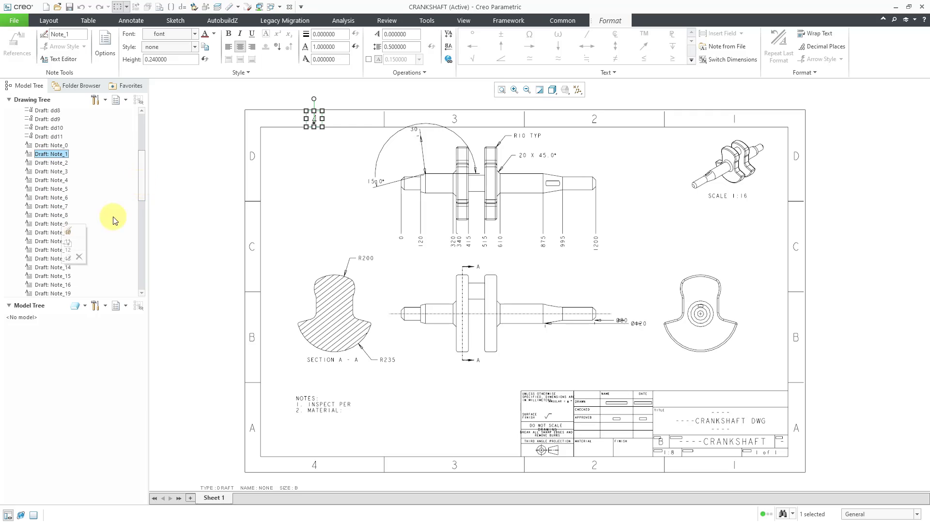
{"action": "left_click", "coordinate": [58, 293], "text": "shift"}
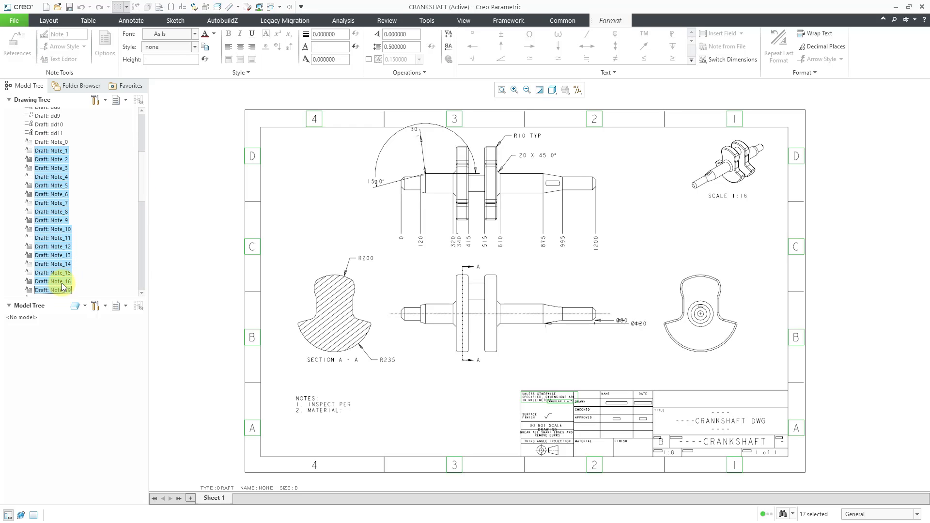
{"action": "left_click", "coordinate": [442, 390]}
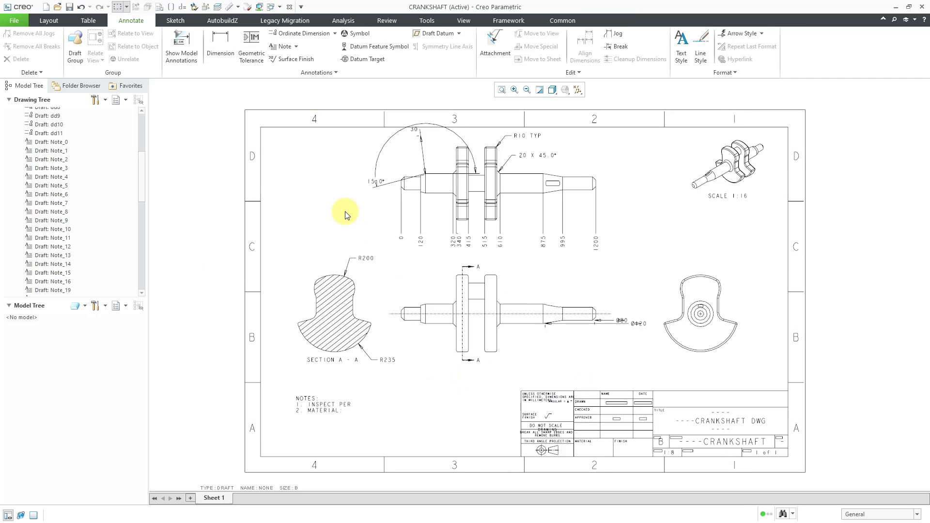